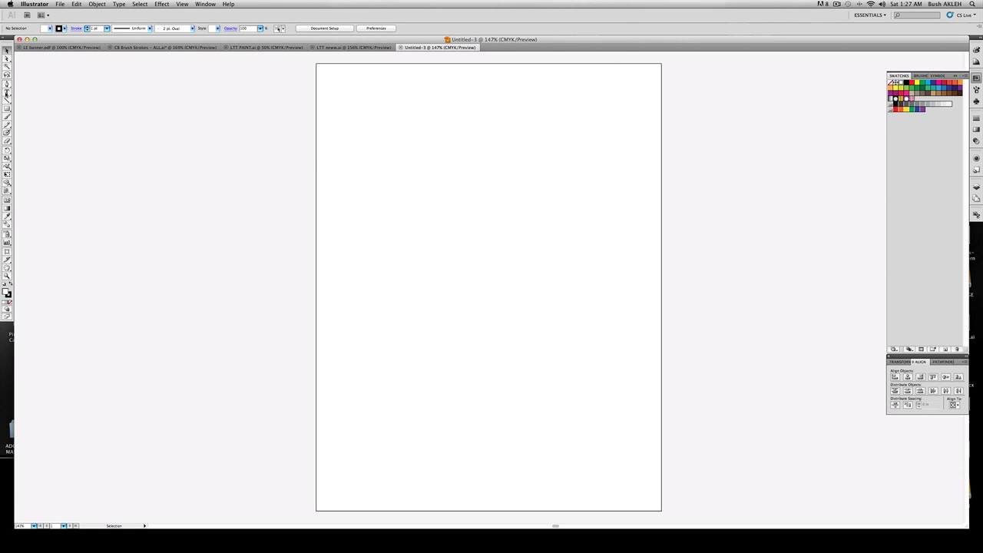
Draw a small upright rectangle near the top of the page and remove its stroke
click(7, 108)
scroll(392, 129, right, 3)
mouse_move(393, 129)
mouse_down()
mouse_move(399, 166)
mouse_move(408, 170)
mouse_move(407, 161)
mouse_up()
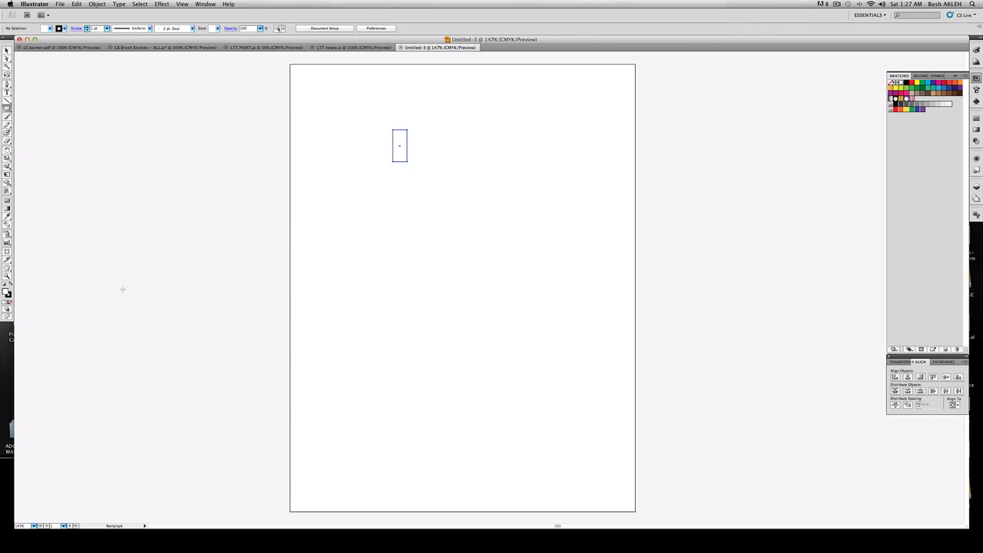
click(7, 299)
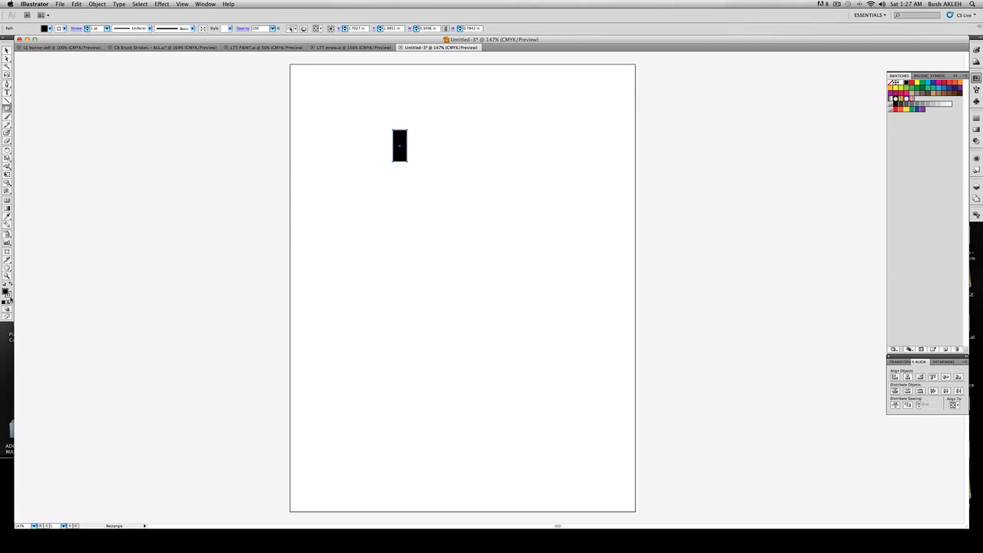
click(11, 302)
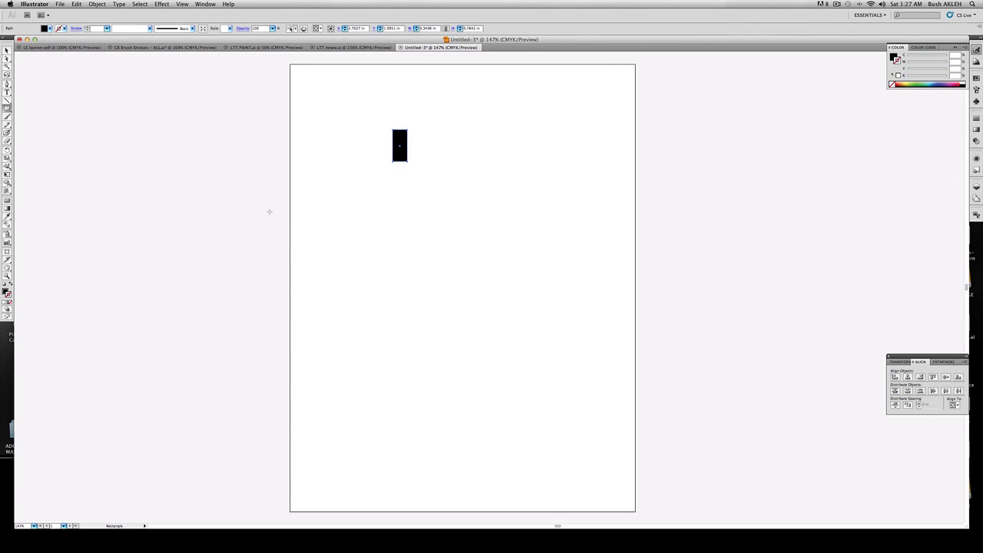
Fill the rectangle with a grey swatch and deselect it
click(7, 50)
key(x)
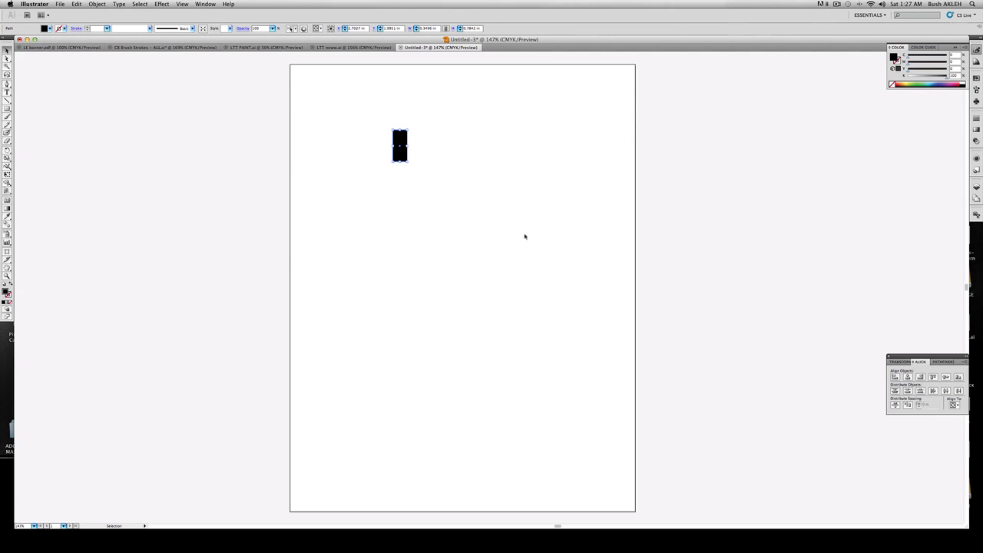
click(976, 79)
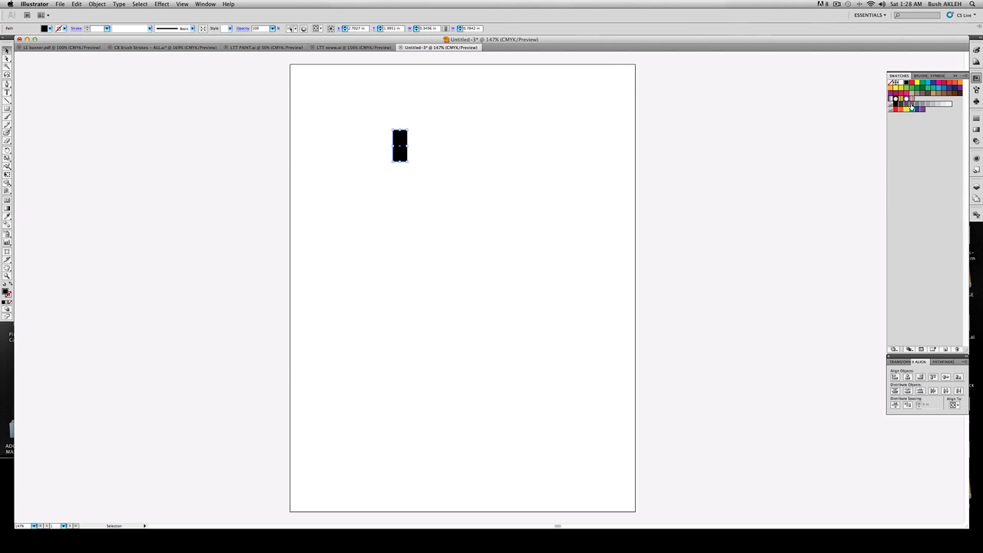
click(913, 104)
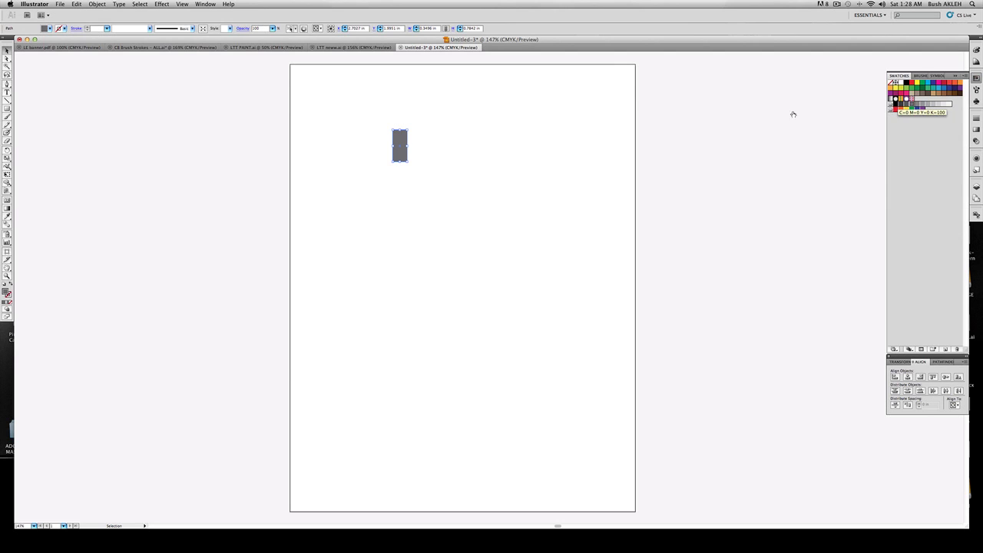
click(542, 110)
Duplicate the rectangle down and to the right, snug against the original
drag(403, 142, 419, 159)
click(456, 148)
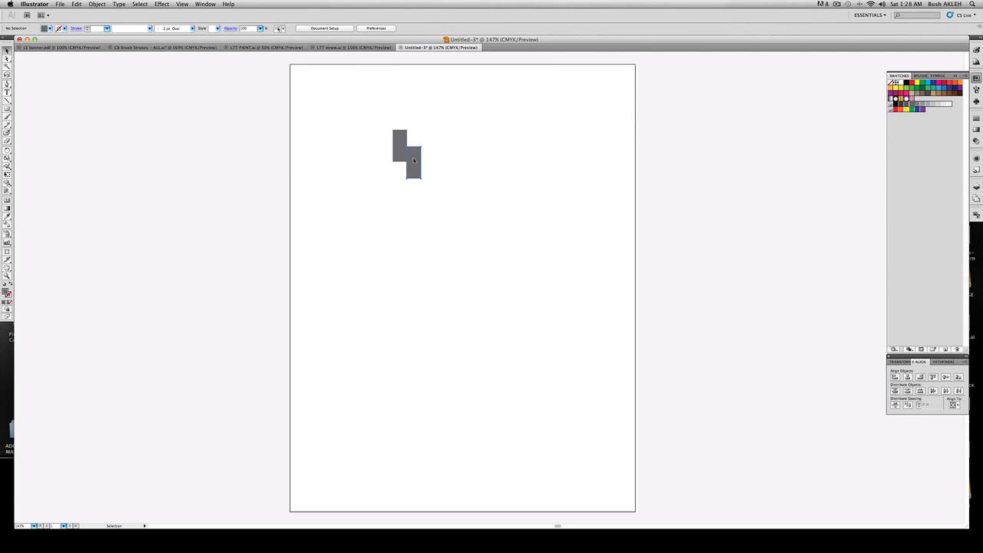
drag(413, 160, 413, 157)
click(456, 165)
Give the copy a lighter grey fill and move both rectangles toward the top-left
click(413, 160)
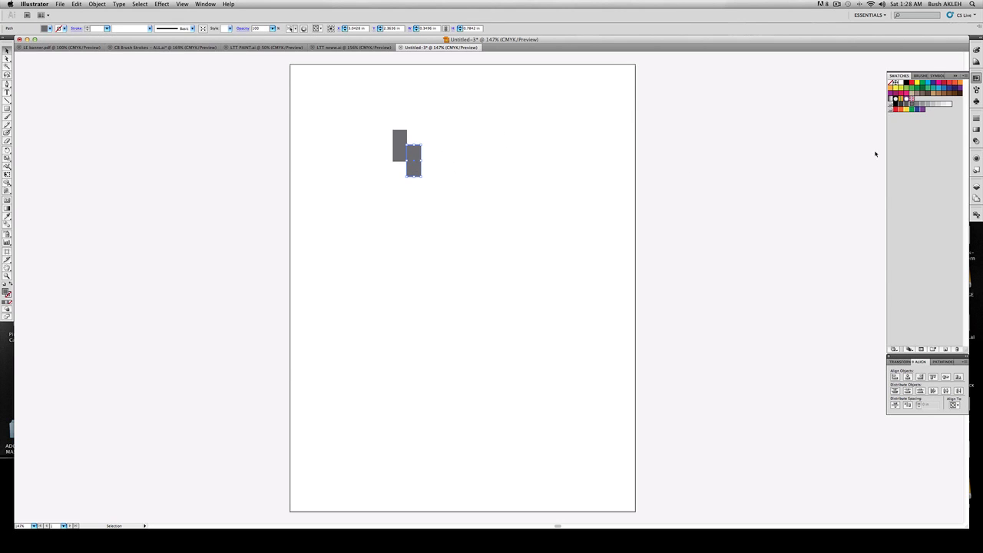
click(921, 108)
click(635, 143)
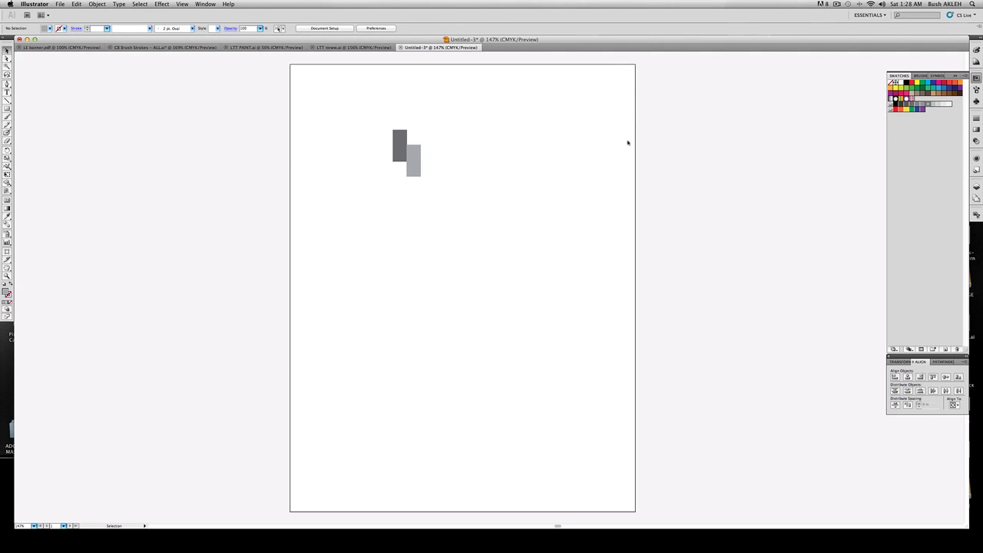
drag(380, 115, 364, 149)
click(432, 152)
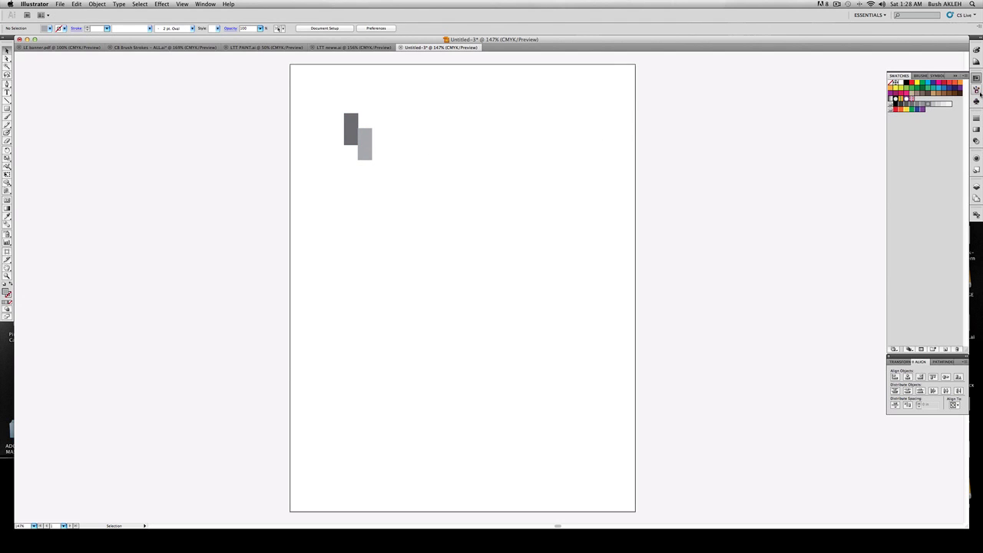
Float the Brushes panel and select both grey rectangles
click(978, 91)
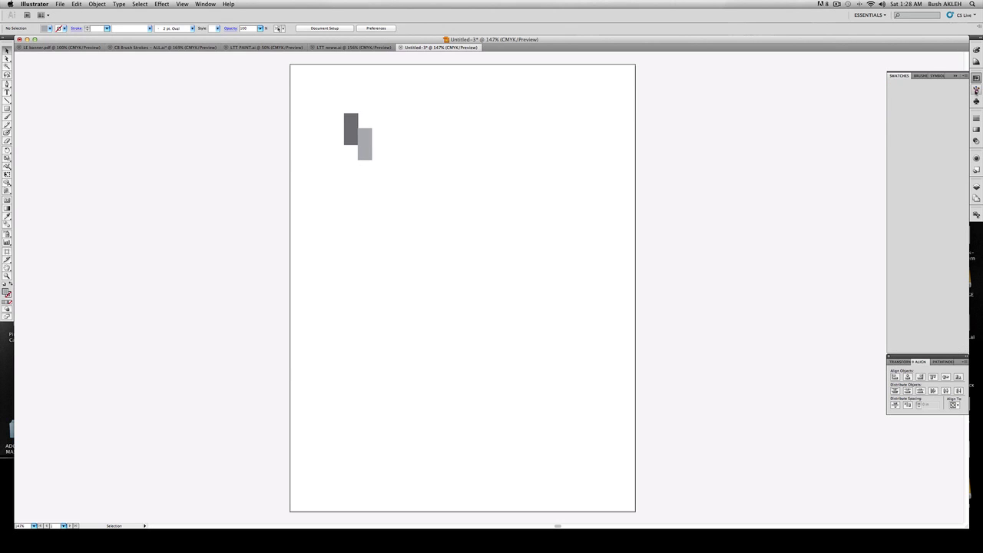
drag(916, 76, 750, 73)
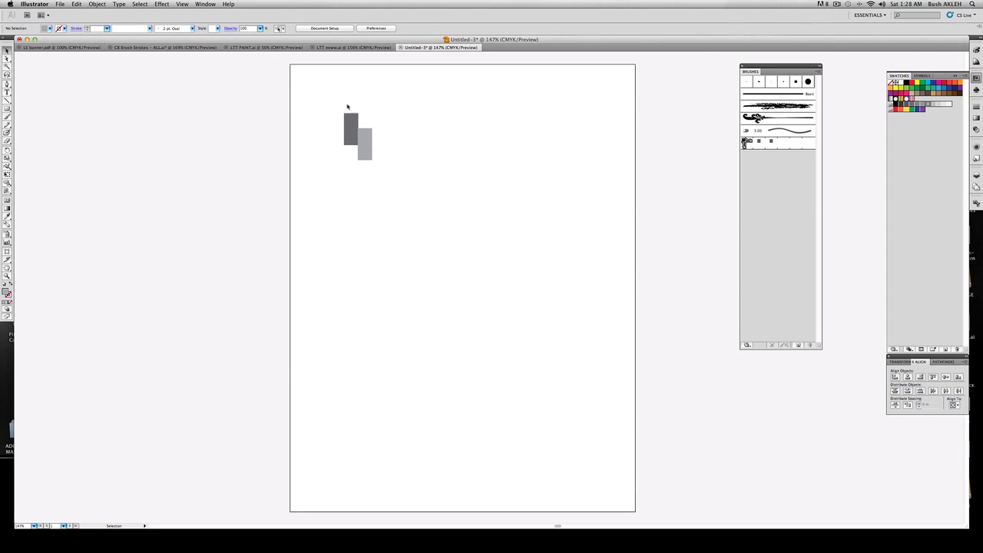
drag(336, 102, 380, 174)
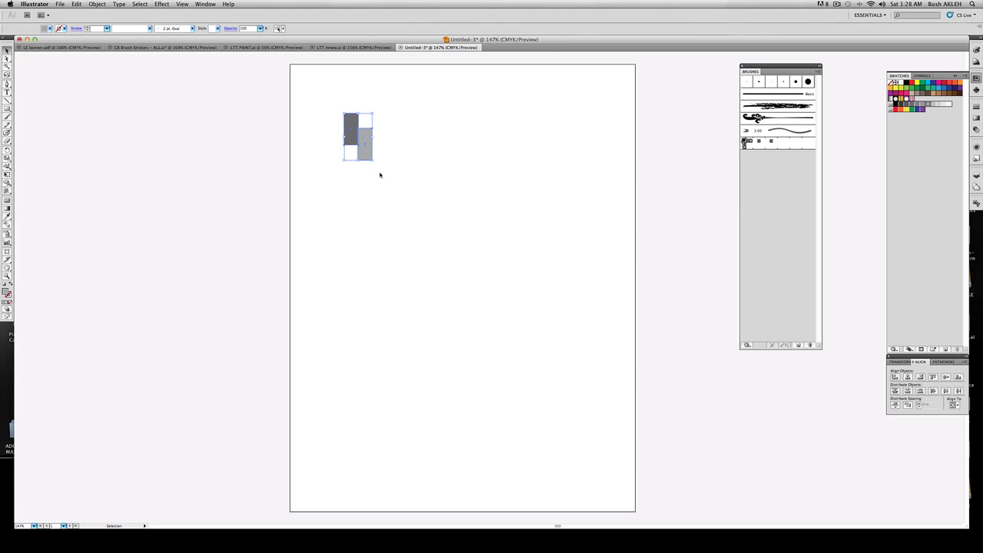
click(411, 120)
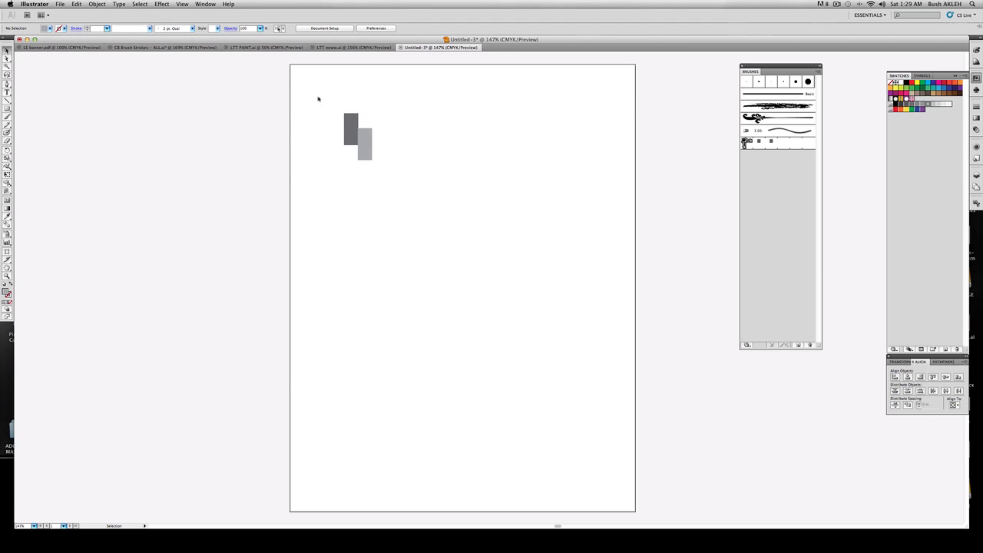
mouse_move(315, 98)
mouse_down()
mouse_move(403, 174)
mouse_move(378, 157)
mouse_move(725, 164)
mouse_move(769, 182)
mouse_up()
Create Pattern Brush 1 from the grey pair, accepting the default options
drag(466, 171, 468, 73)
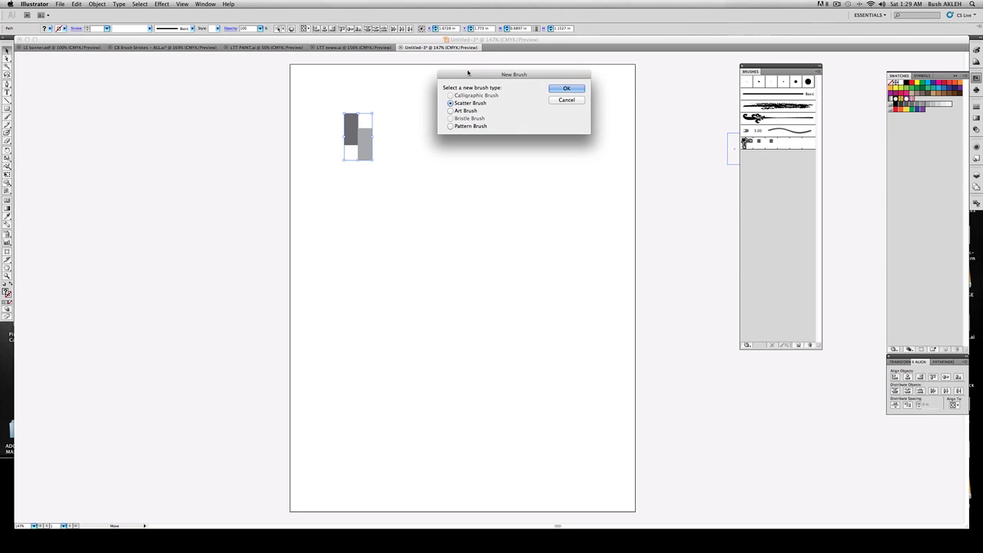
click(450, 125)
click(566, 89)
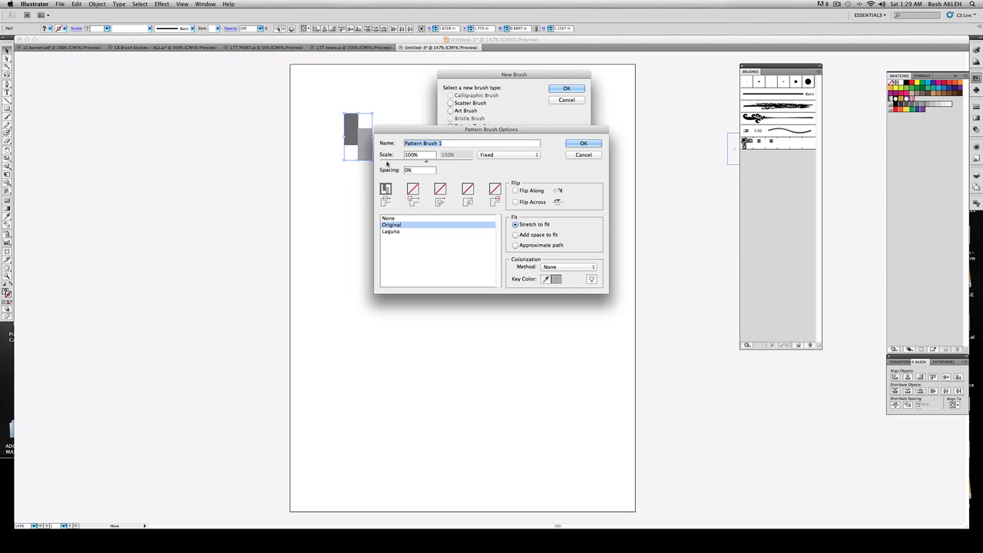
click(583, 144)
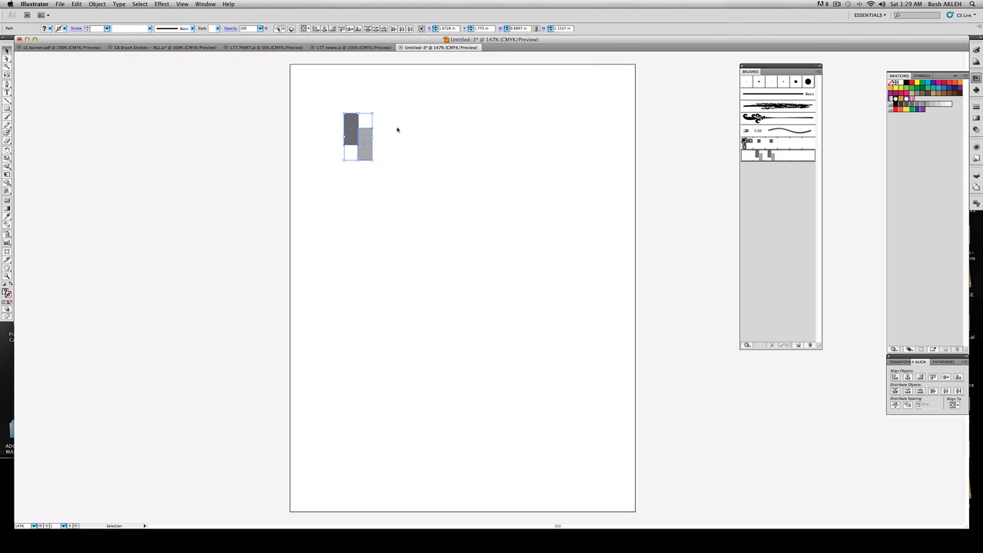
Pen-draw a straight vertical line down the page and stroke it with Pattern Brush 1
click(7, 85)
click(496, 89)
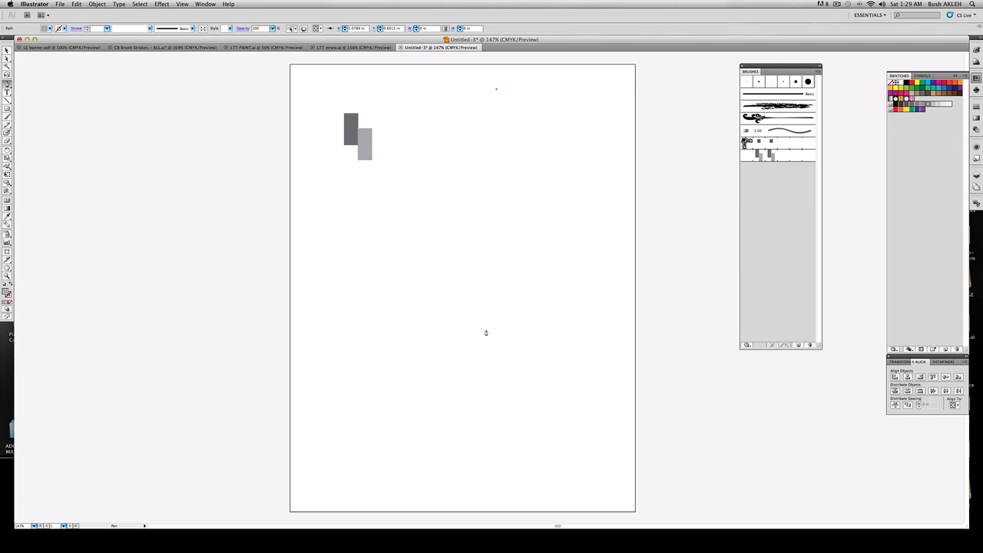
click(496, 351)
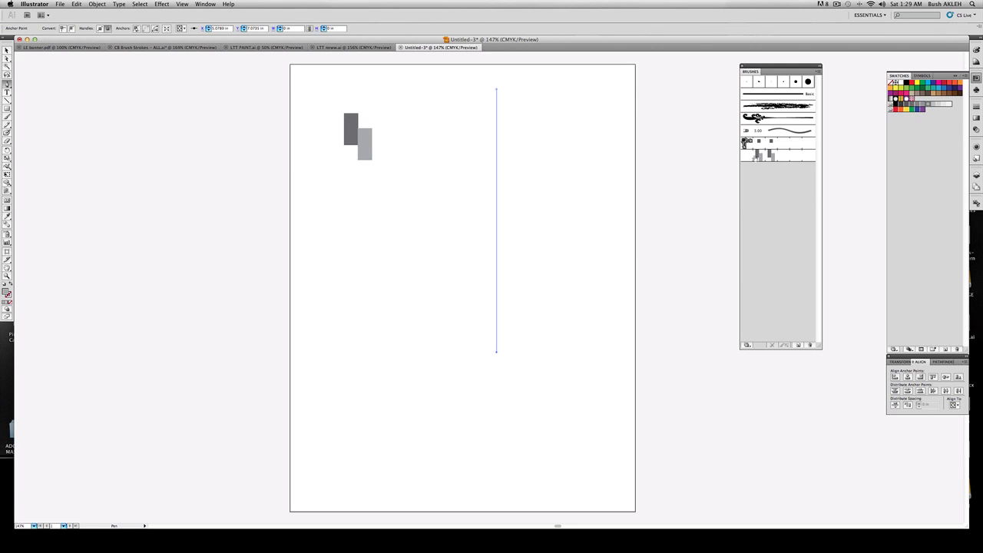
click(769, 156)
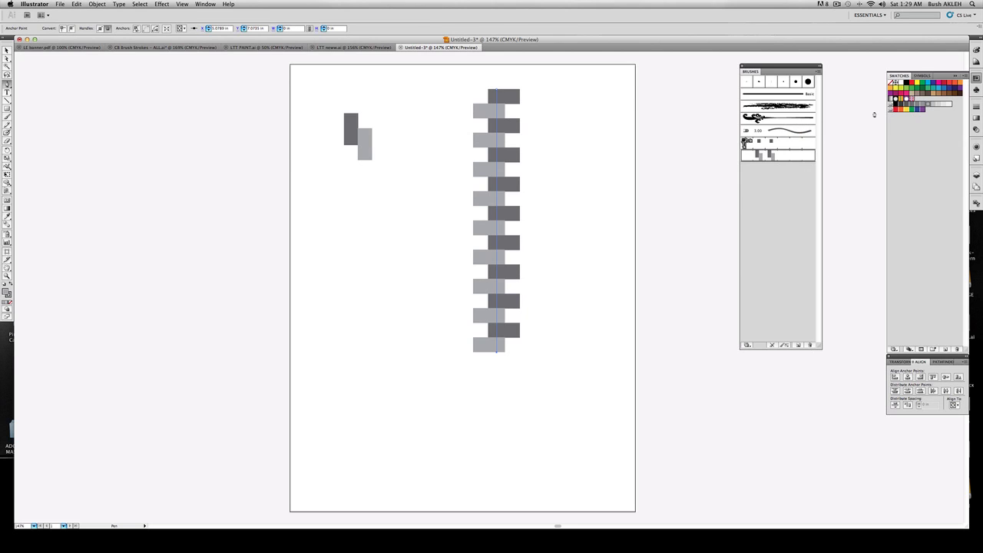
Set the zipper line's stroke weight to 0.25 pt and reselect it as a whole object
click(976, 107)
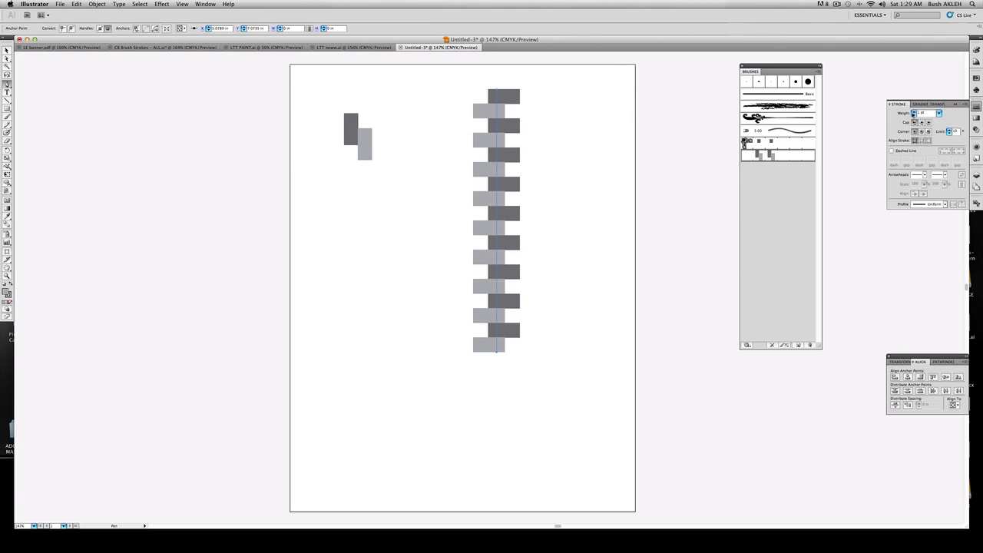
click(938, 113)
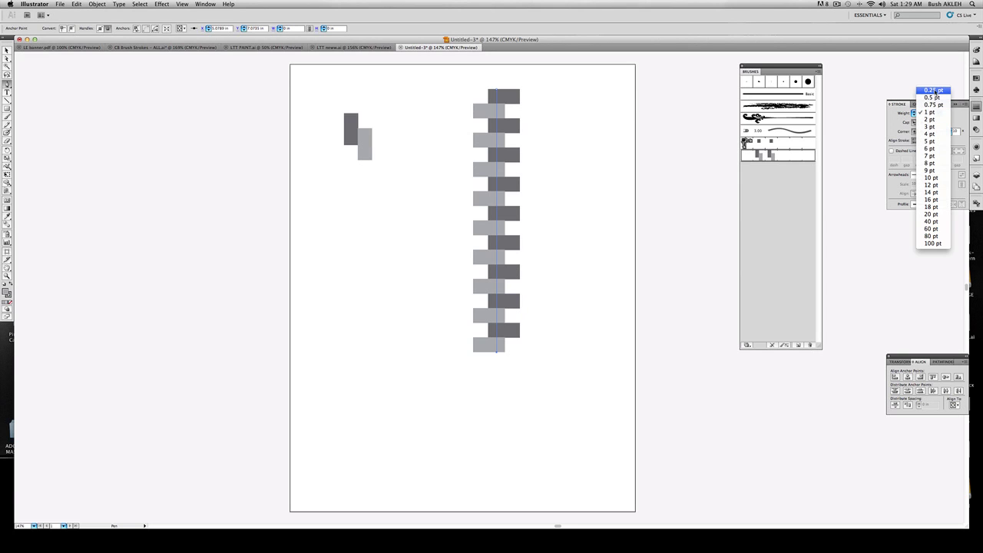
click(910, 105)
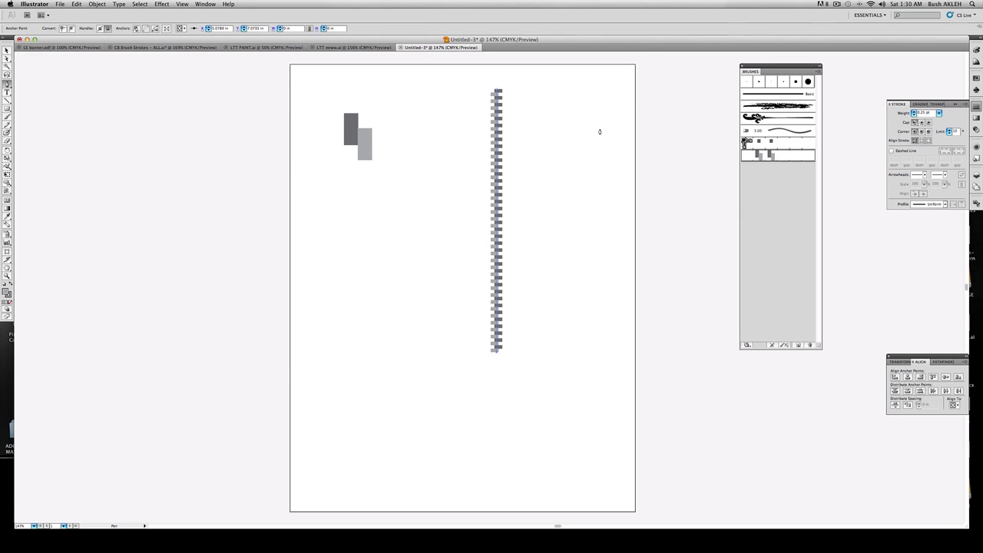
key(v)
key(super+a)
click(443, 134)
drag(453, 83, 537, 161)
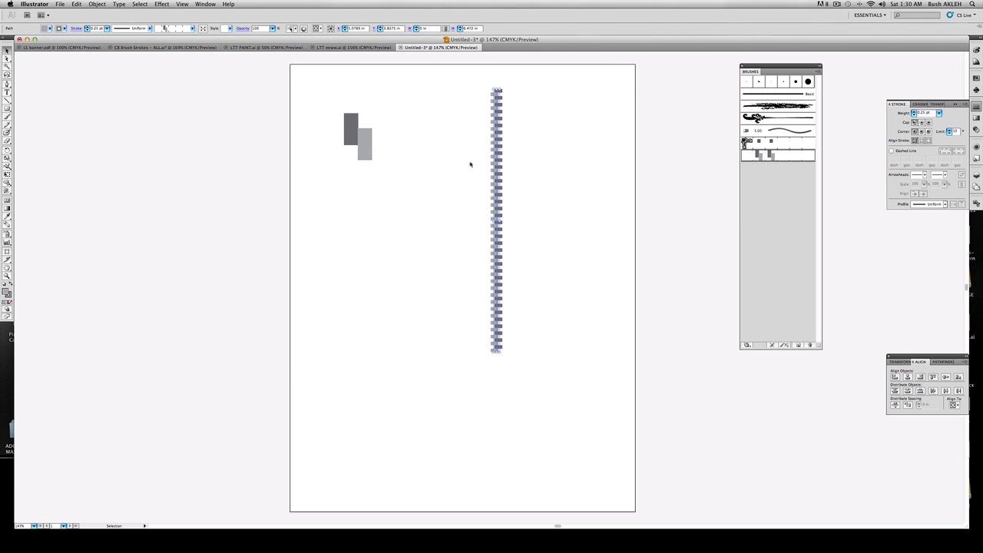
Copy and paste the grey rectangle pair, placing the duplicate beside the originals
drag(315, 100, 406, 182)
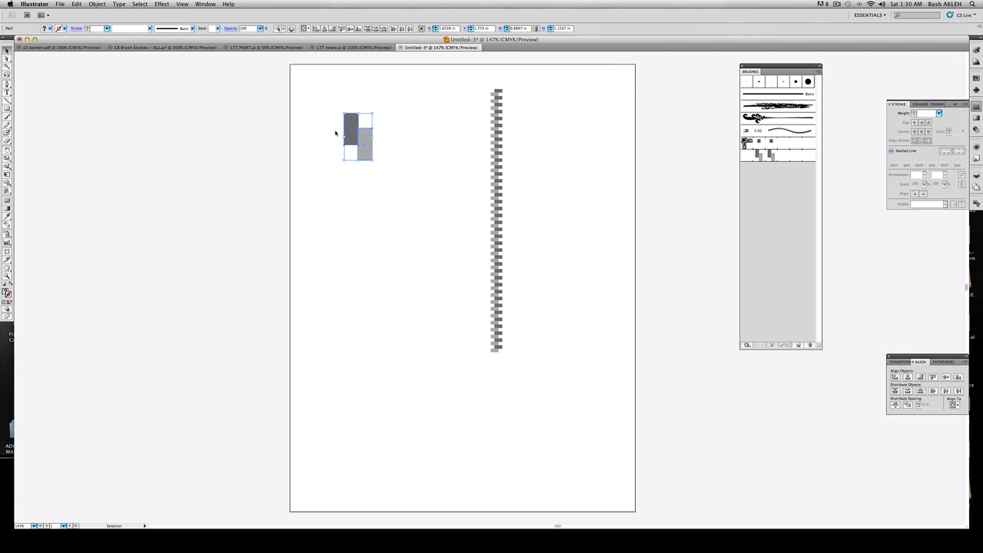
click(421, 137)
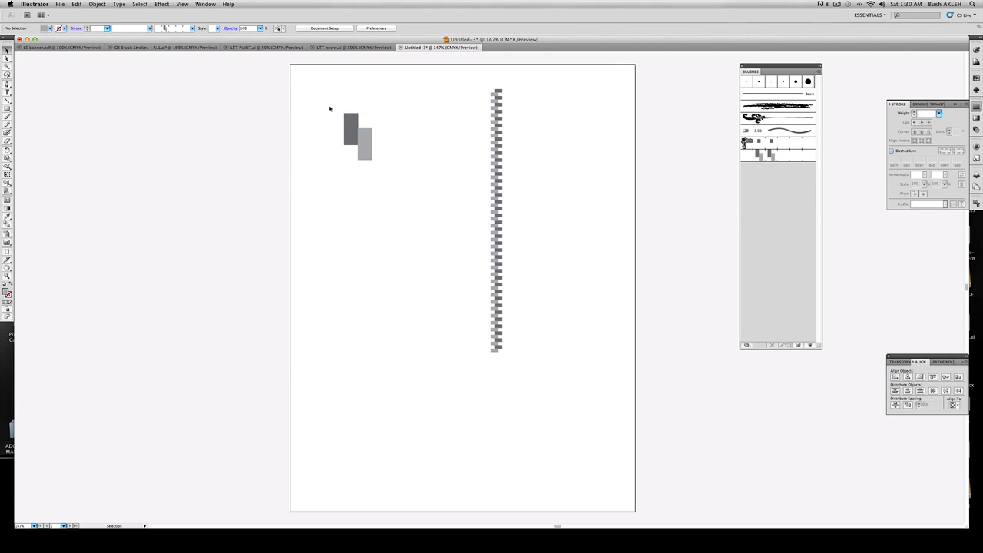
drag(330, 108, 391, 168)
click(498, 144)
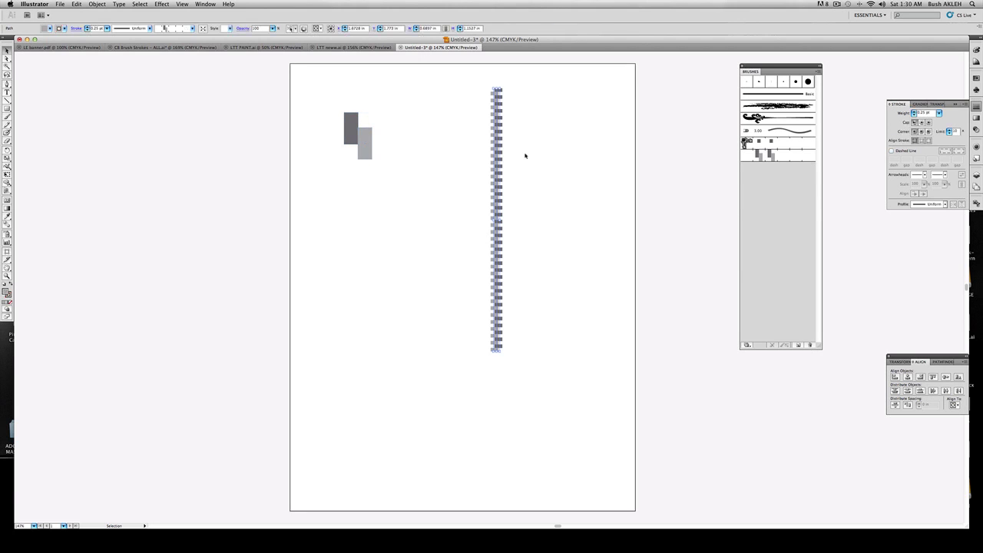
drag(309, 83, 375, 157)
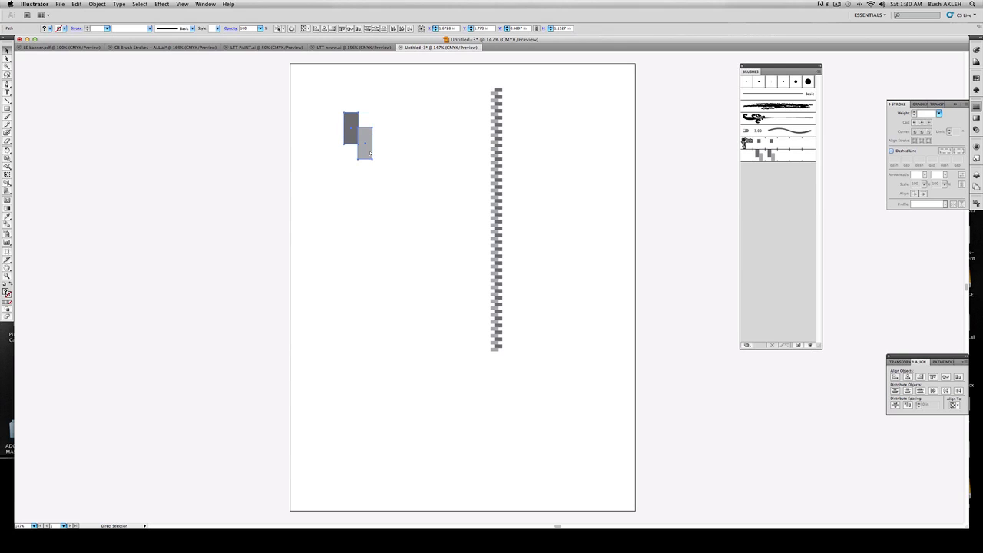
key(super+c)
key(super+v)
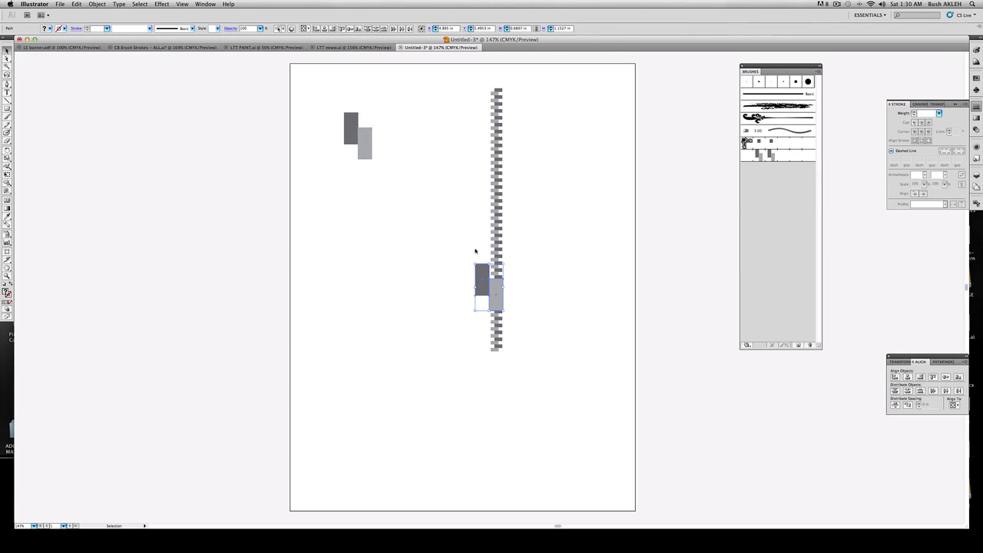
drag(483, 274, 409, 131)
click(975, 78)
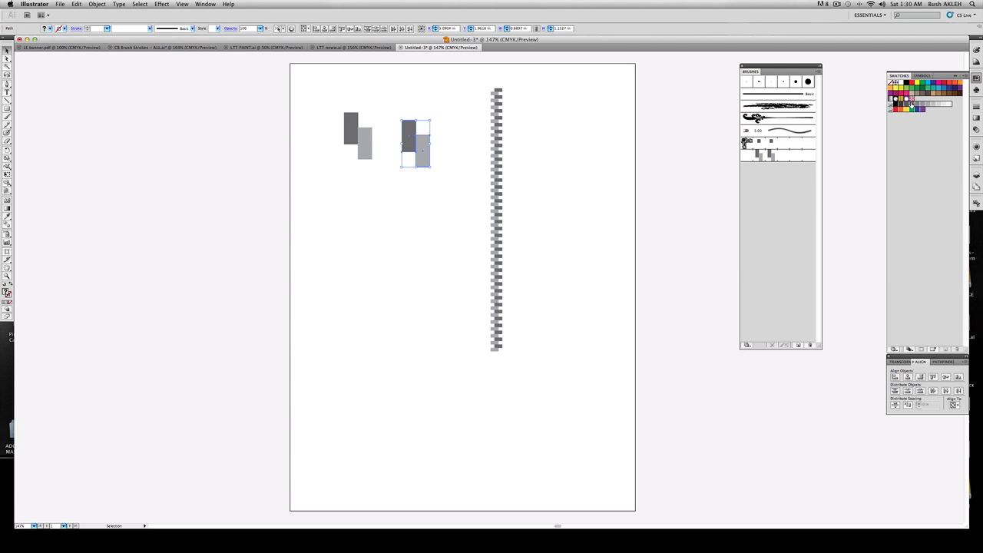
Fill the copied pair red, then make its top rectangle a rich orange
click(950, 86)
click(545, 112)
click(408, 135)
click(955, 85)
double_click(410, 125)
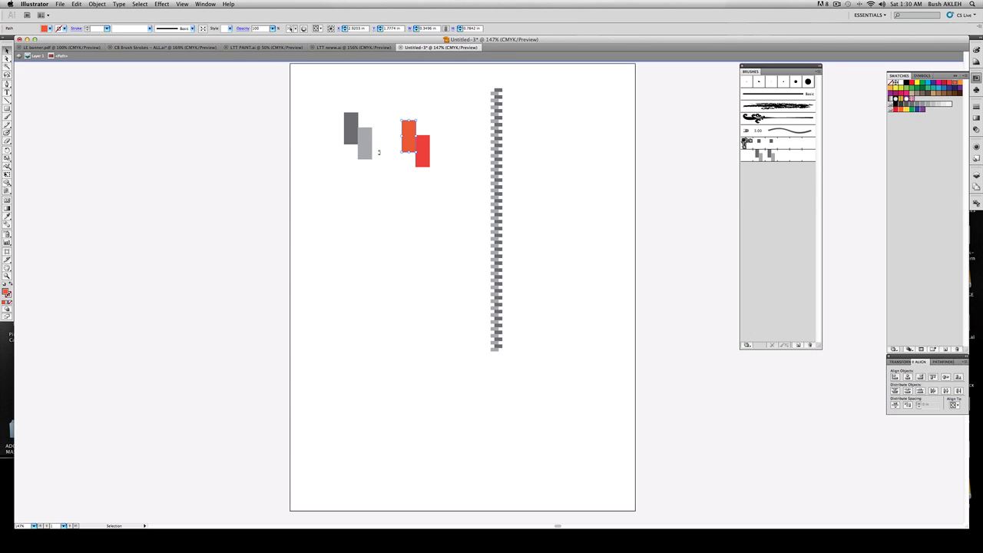
double_click(160, 192)
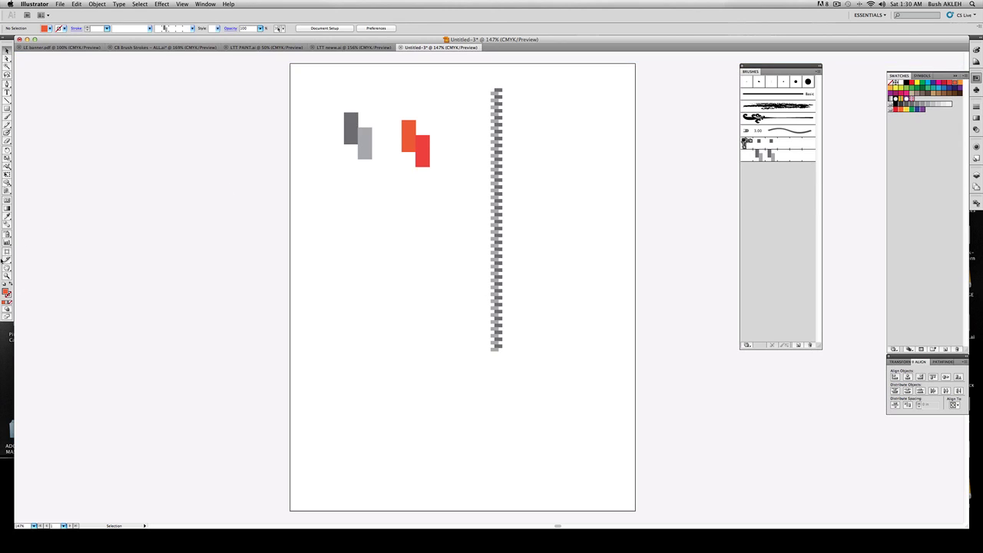
double_click(7, 294)
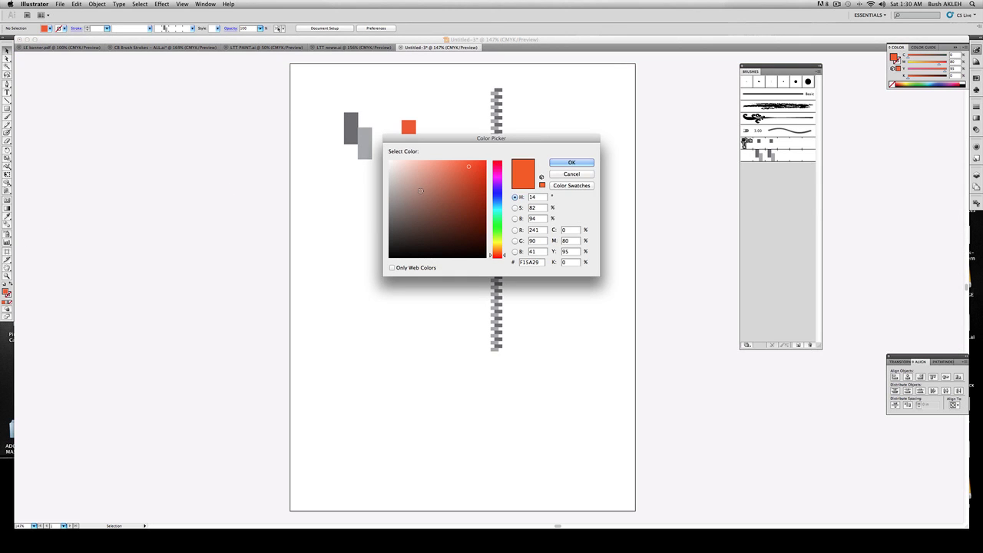
drag(493, 229, 497, 252)
drag(475, 176, 477, 179)
click(571, 162)
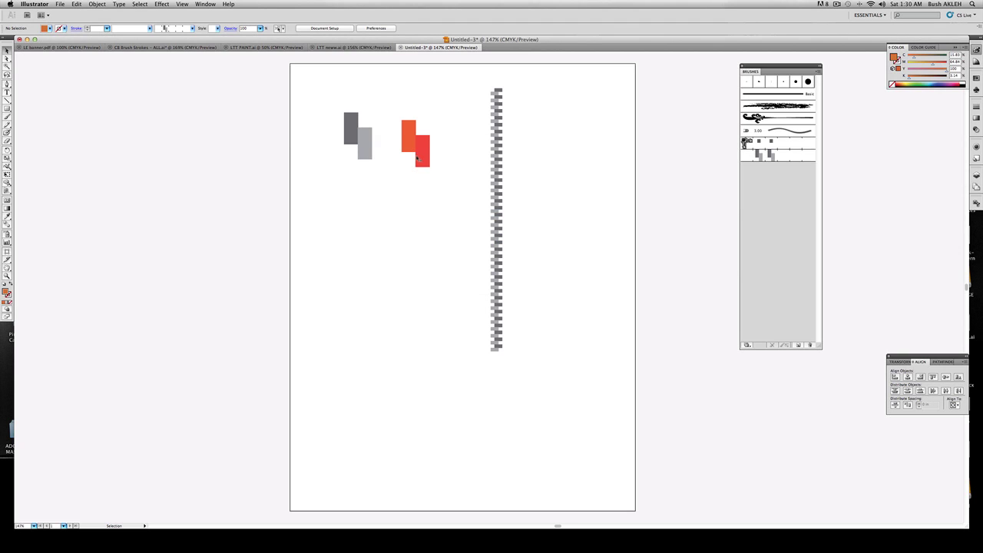
Give the lower rectangle a brass gold fill (CEA241) in the Color Picker
click(417, 158)
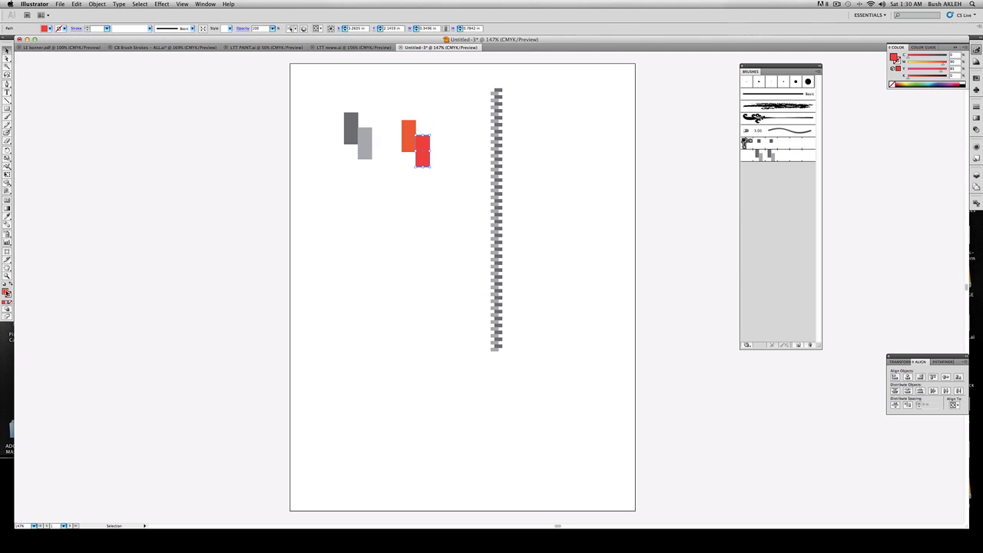
double_click(7, 293)
click(500, 250)
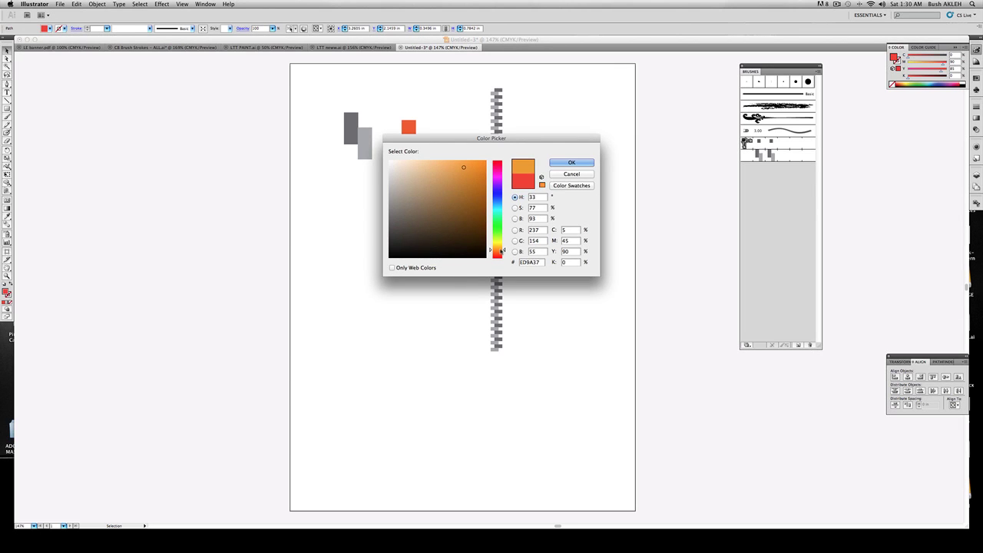
drag(500, 251, 501, 247)
drag(463, 177, 455, 179)
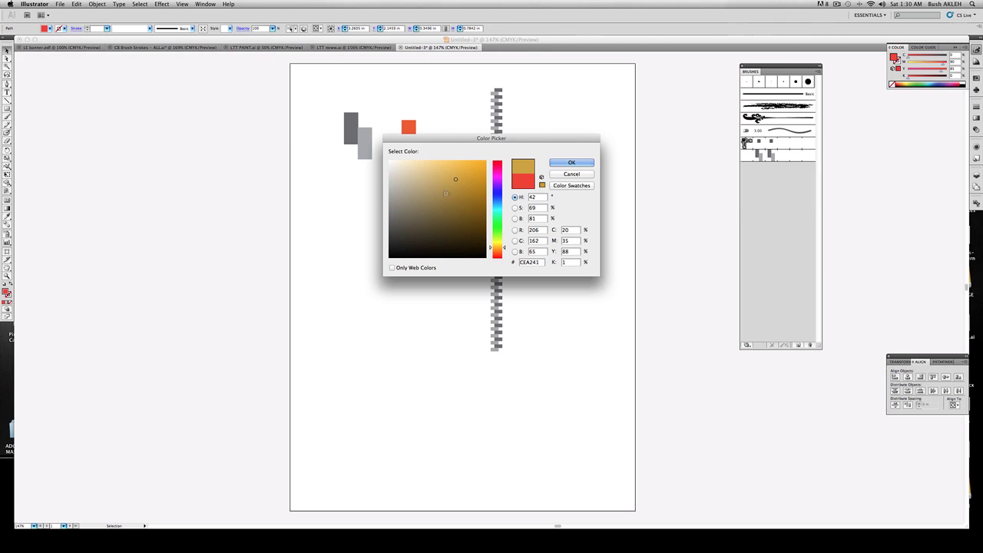
click(568, 162)
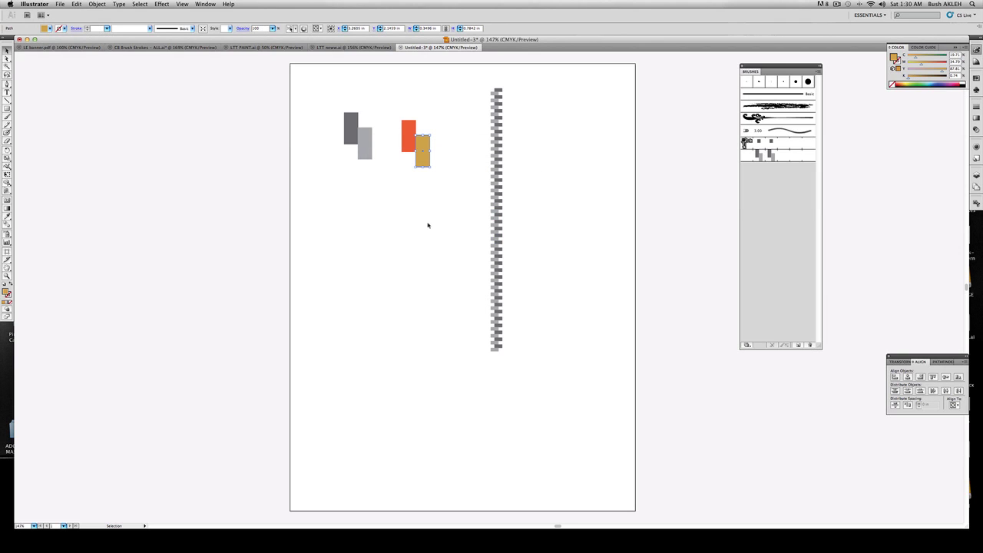
Create Pattern Brush 2 from the orange and gold rectangle pair, then deselect it
mouse_move(392, 116)
mouse_down()
mouse_move(437, 175)
mouse_move(796, 248)
mouse_up()
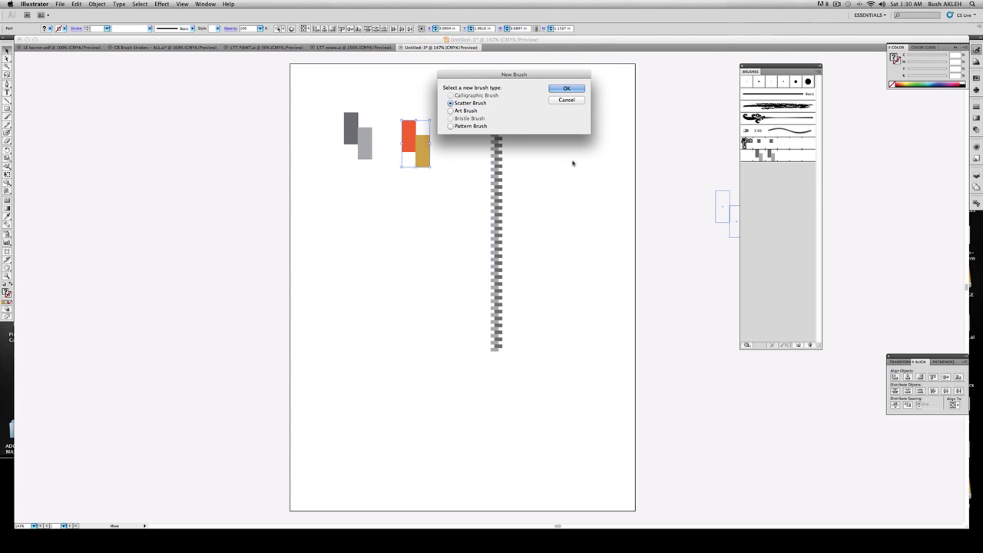
click(470, 127)
click(565, 88)
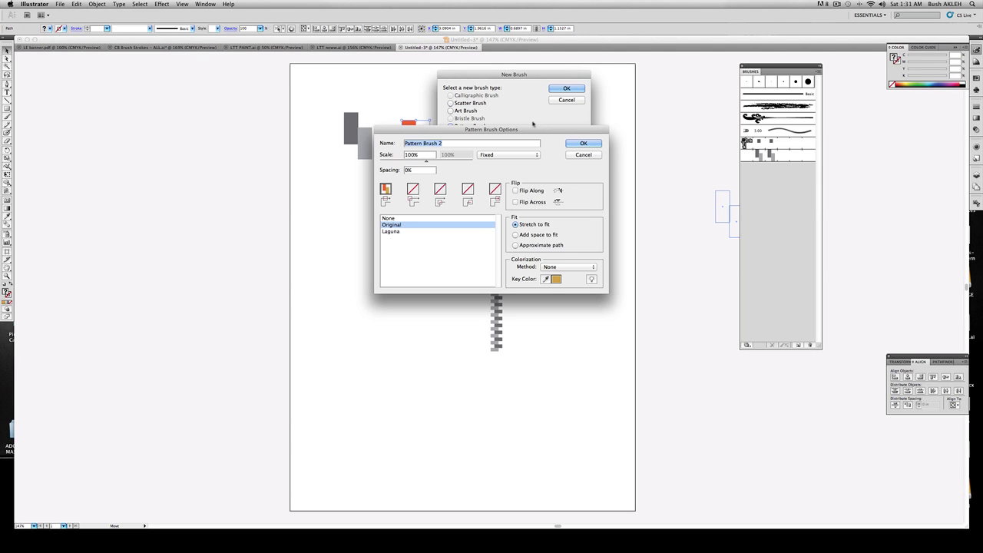
click(581, 144)
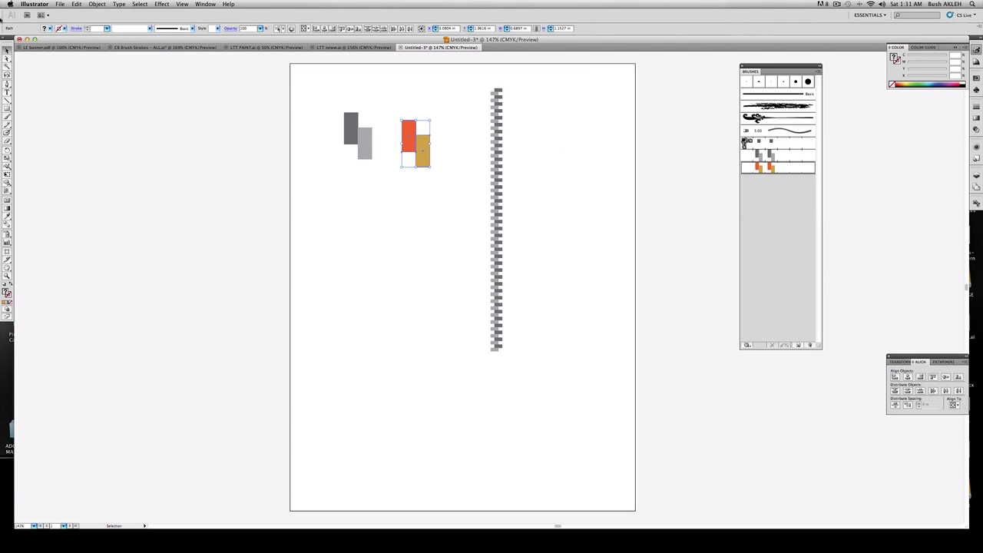
key(p)
key(super+shift+a)
Draw a vertical line right of the grey zipper with Pattern Brush 2 at 0.25 pt
click(540, 92)
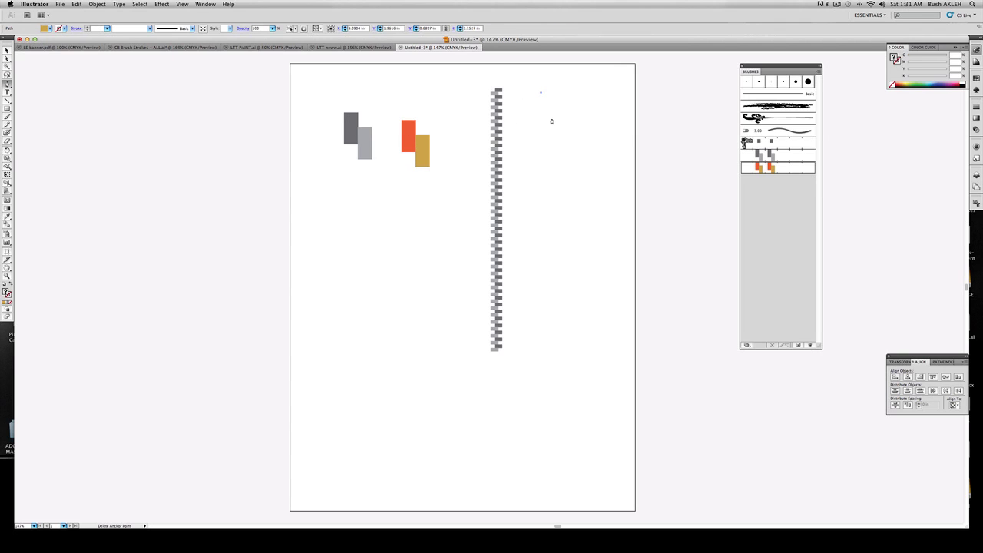
click(540, 353)
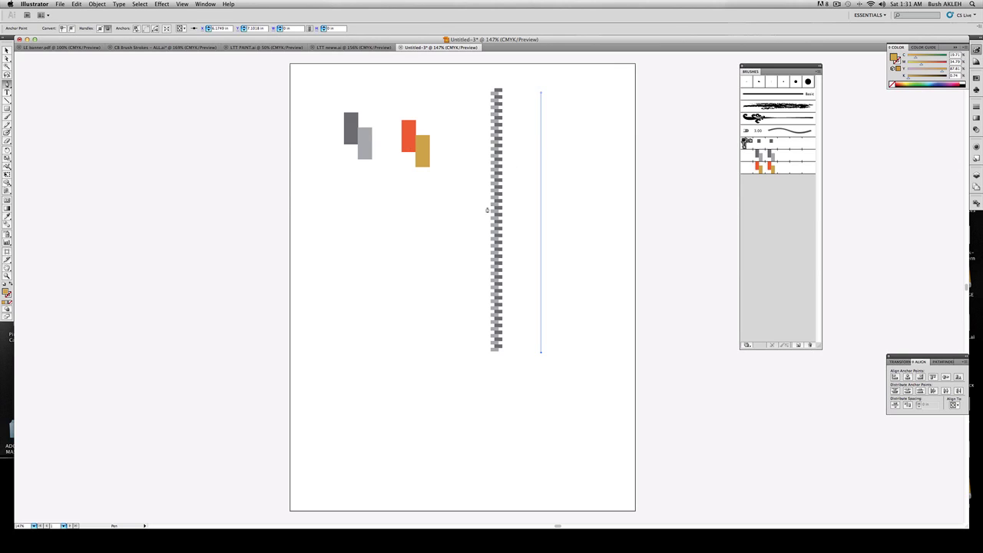
click(757, 168)
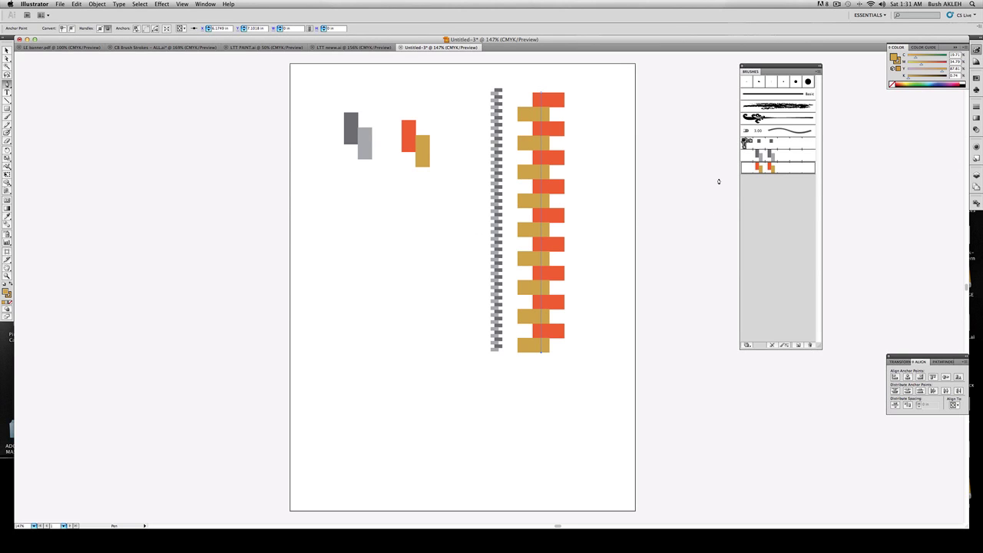
click(975, 107)
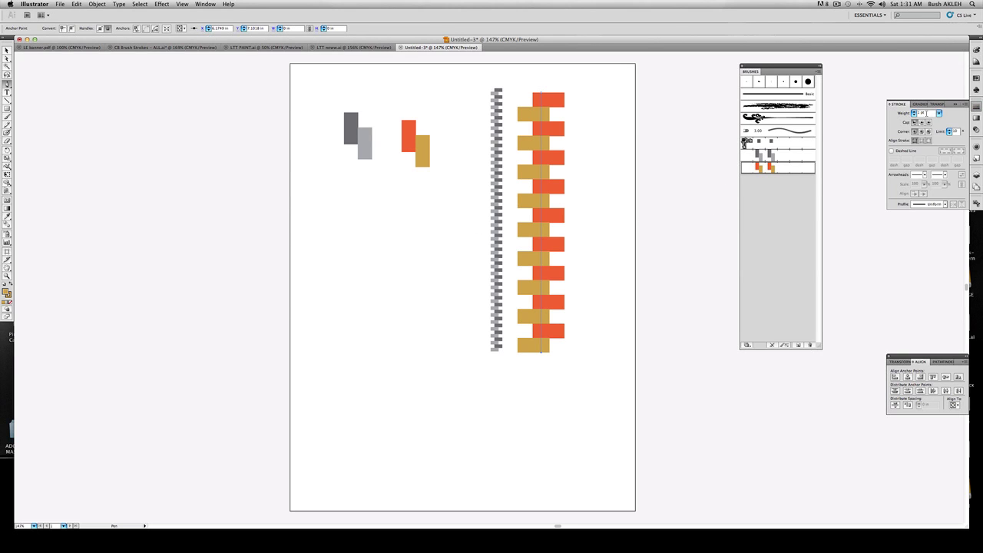
click(938, 115)
click(932, 89)
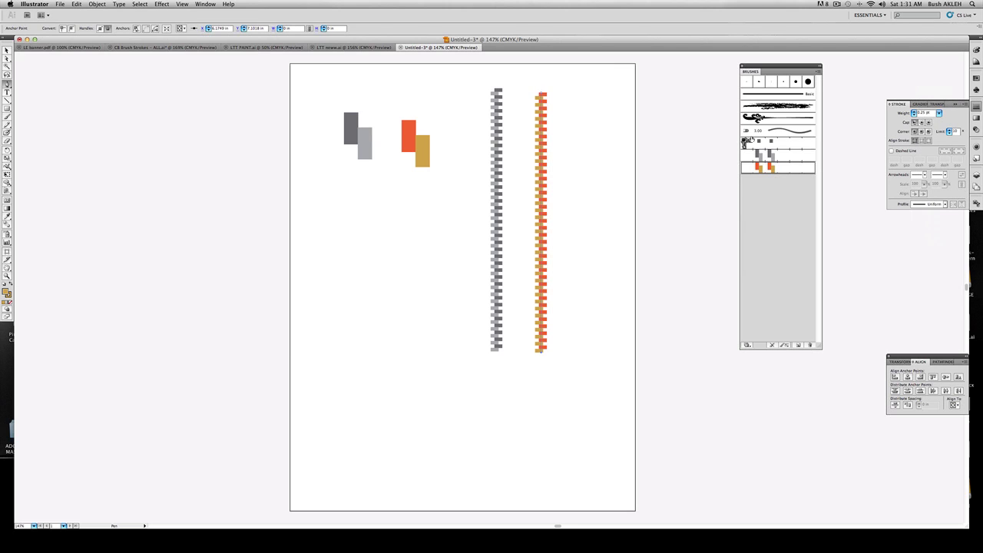
key(v)
click(85, 86)
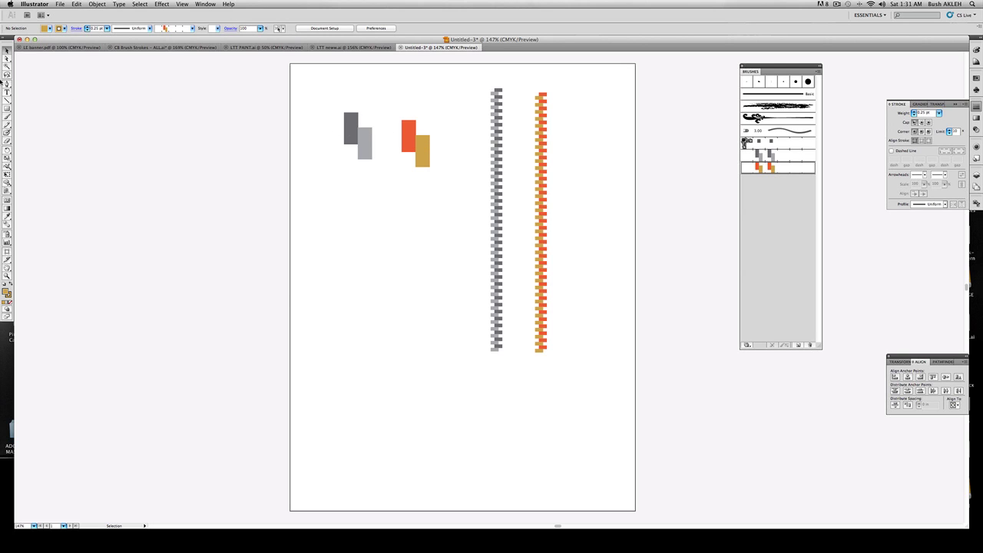
Pen-draw a curve from the upper left down the page and apply Pattern Brush 2
key(p)
click(283, 151)
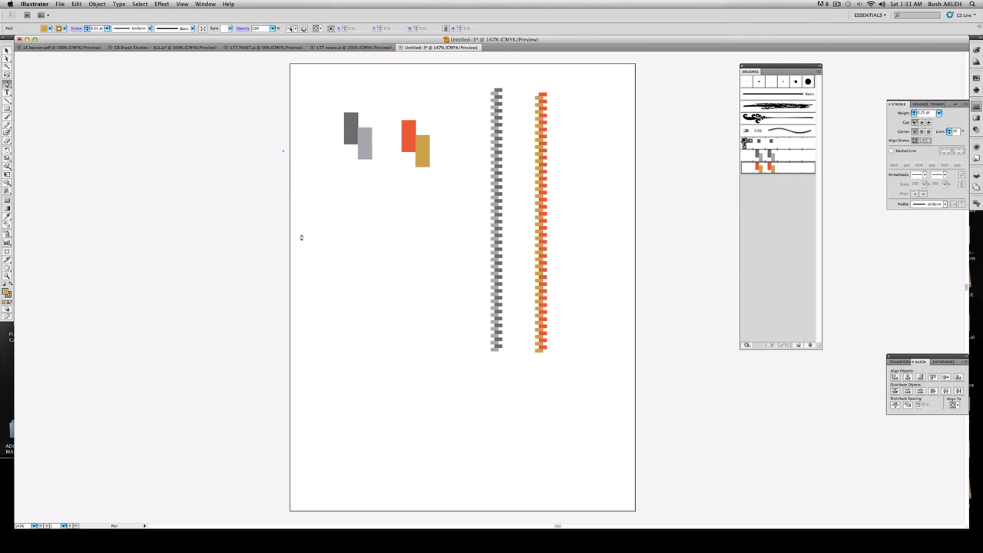
drag(420, 316, 559, 319)
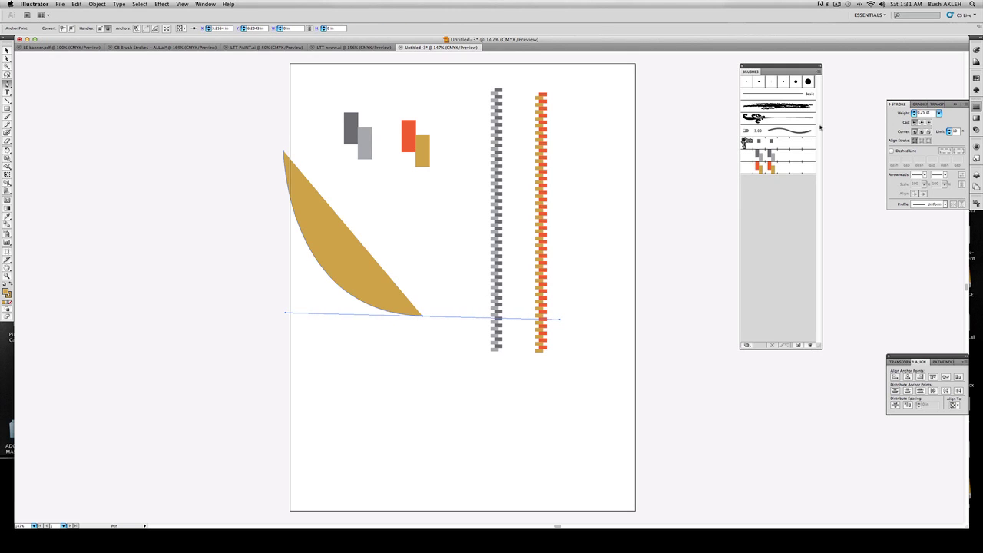
click(767, 167)
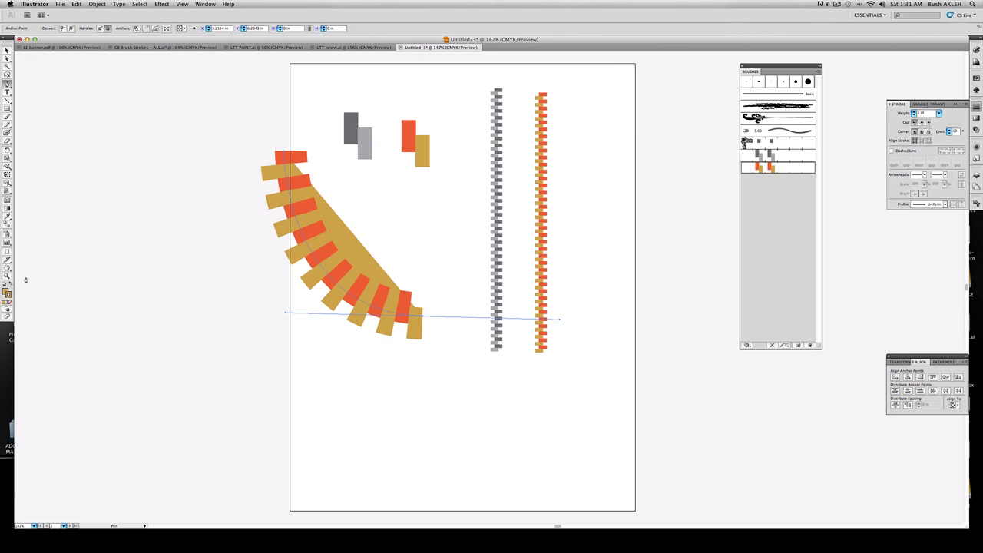
Remove the curve's fill and thin its stroke to 0.25 pt
click(4, 305)
click(12, 305)
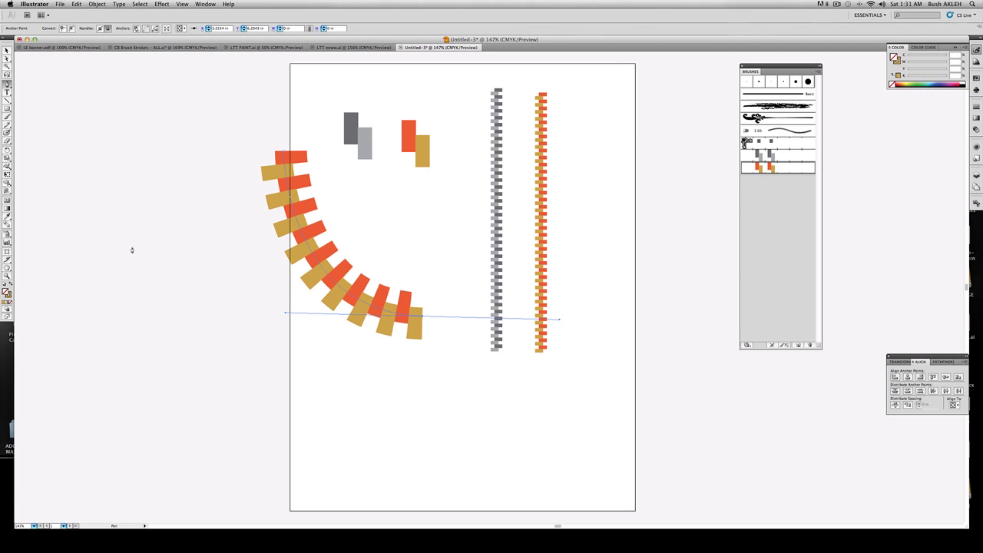
click(6, 50)
click(976, 107)
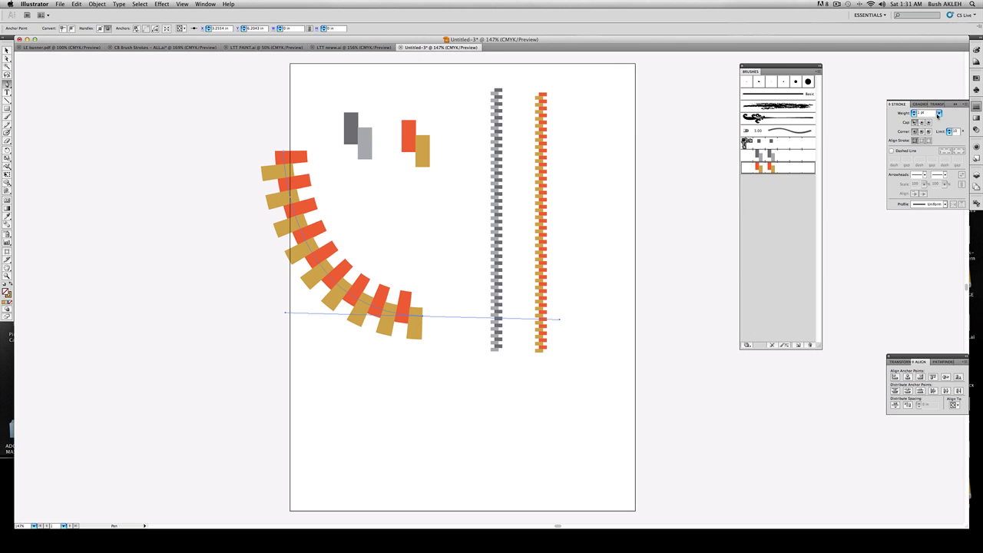
click(938, 113)
click(933, 90)
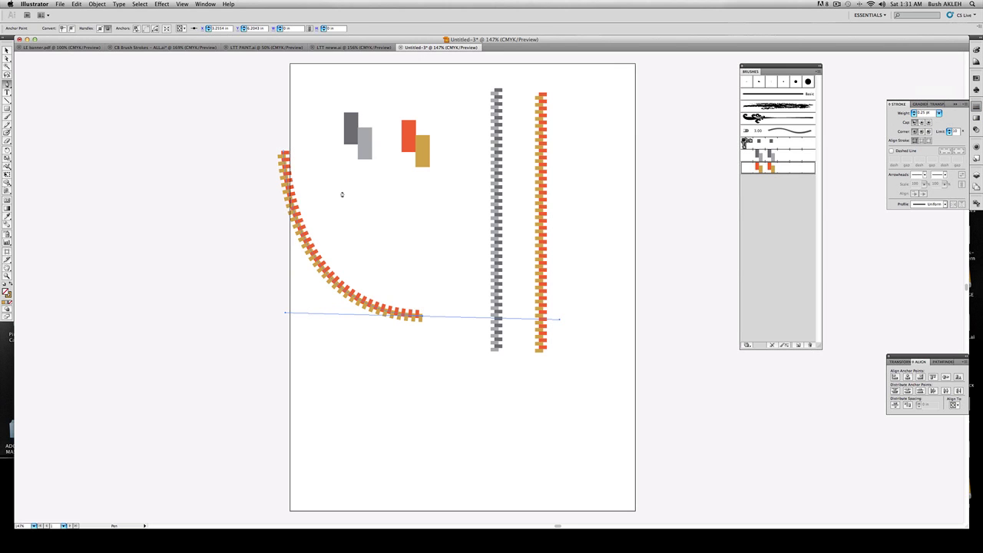
Select the rectangle pairs, both zipper lines and the curve together and nudge them right
click(7, 51)
click(301, 150)
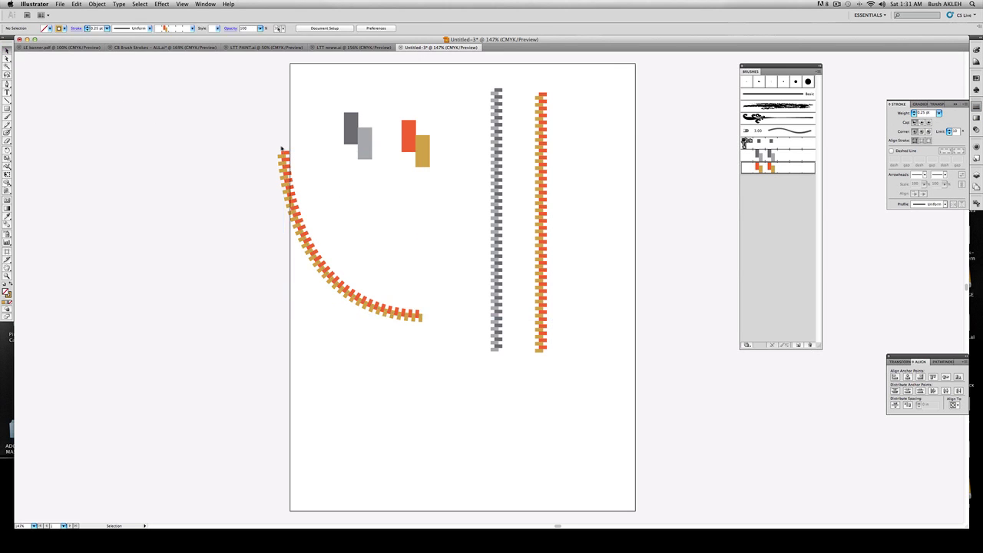
drag(213, 108, 579, 317)
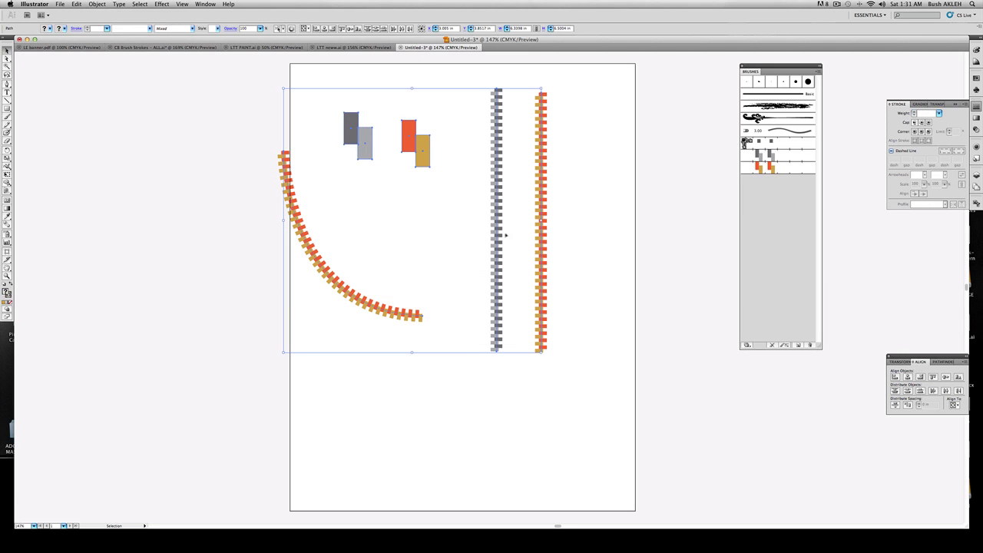
drag(316, 257, 351, 257)
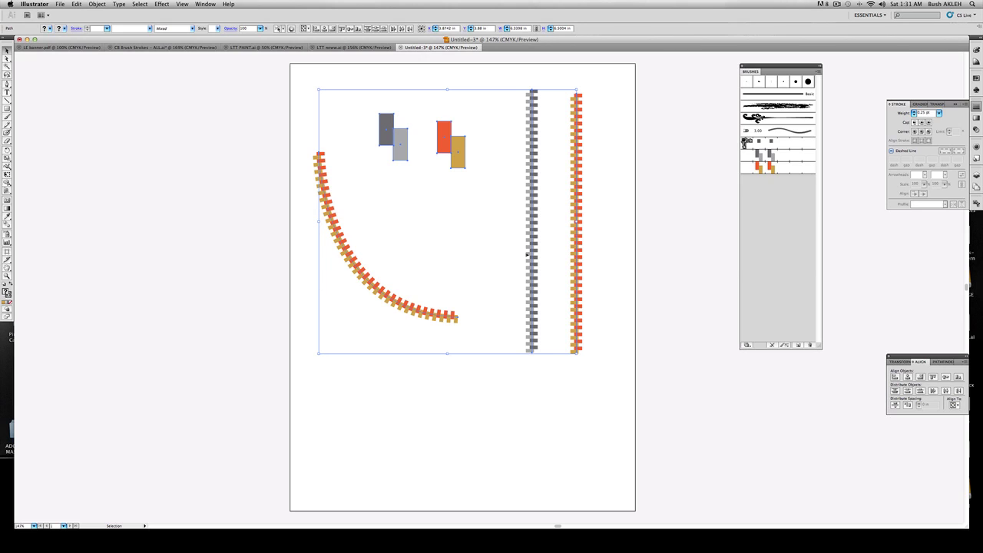